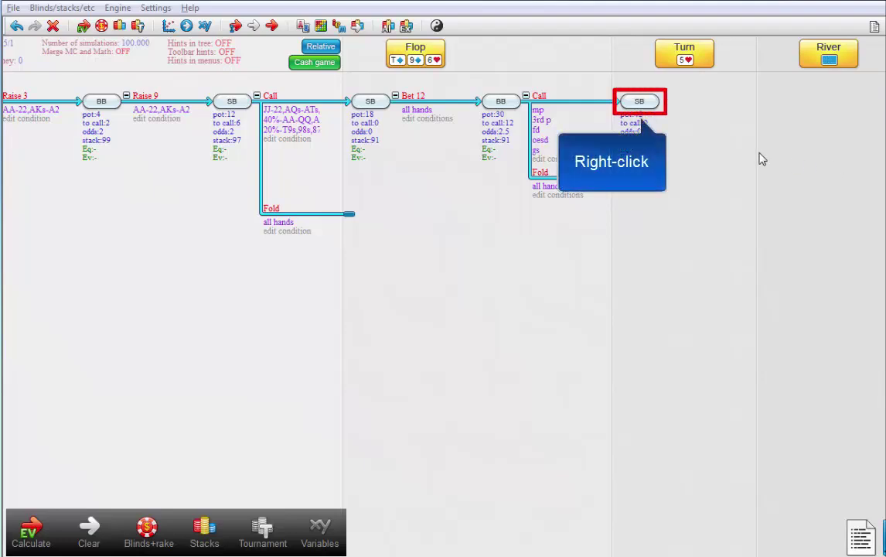
- Build a bet/raise subtree on the turn SB node with bet size 25 and raise size 79
right_click(640, 102)
click(654, 106)
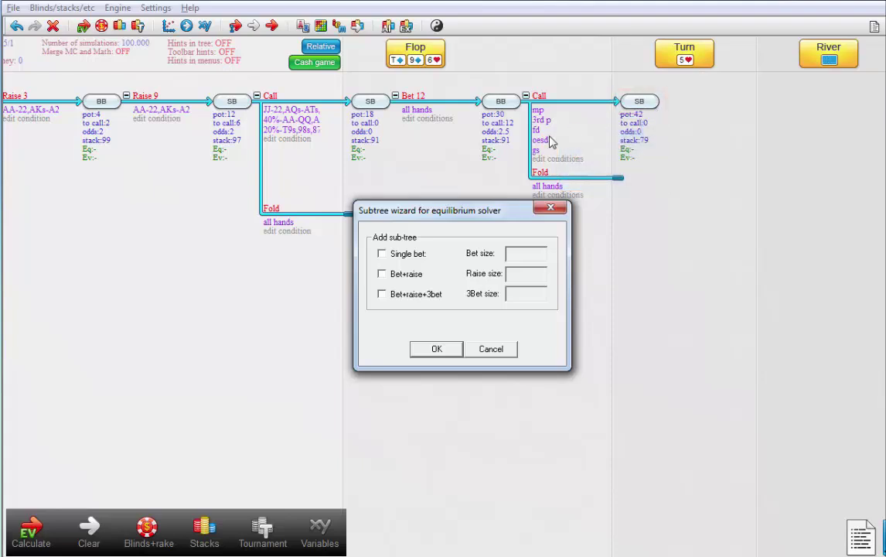
click(407, 283)
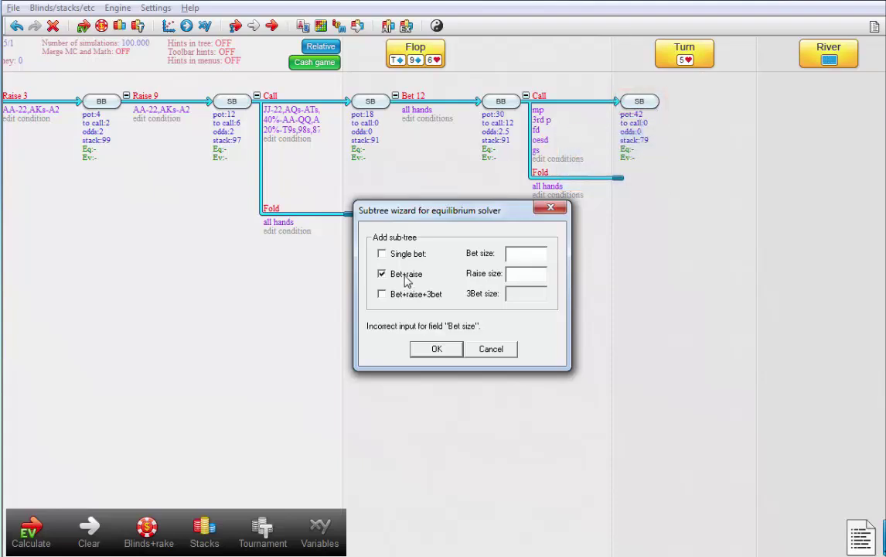
click(522, 257)
text(25)
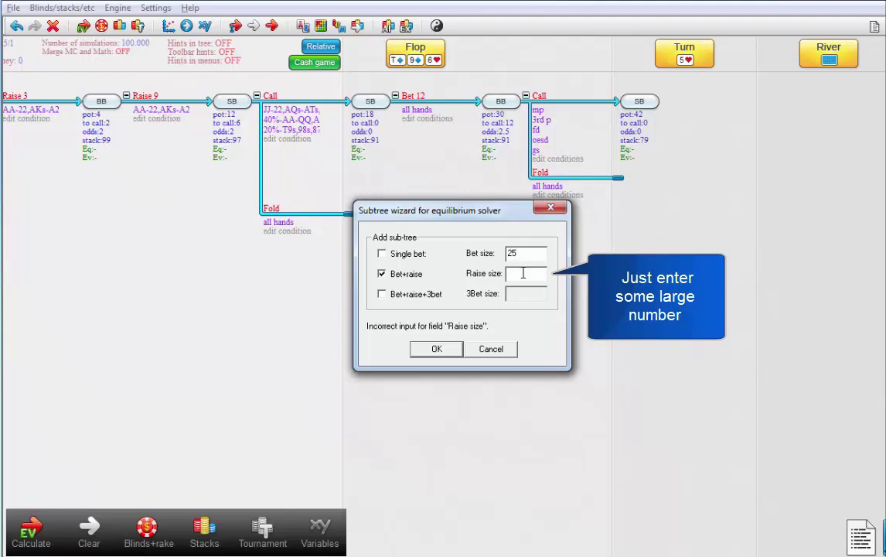
text(79)
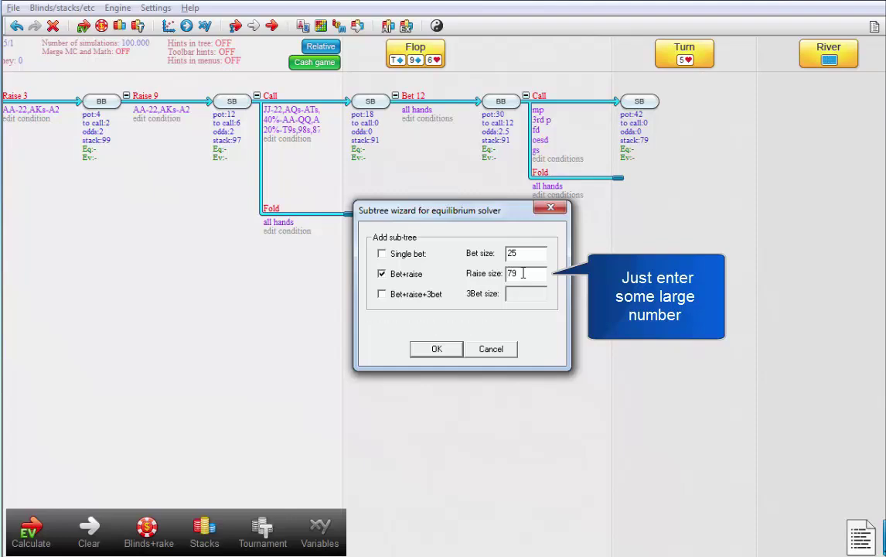
click(436, 349)
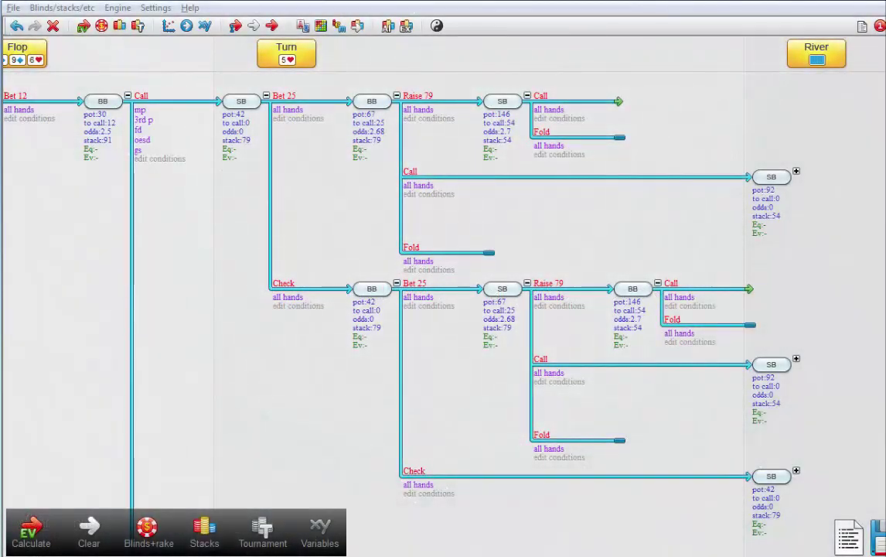
- Restrict SB's turn Bet 25 to top pair or better, flush draws and open-ended straight draws
click(301, 119)
click(233, 121)
click(183, 113)
key(Return)
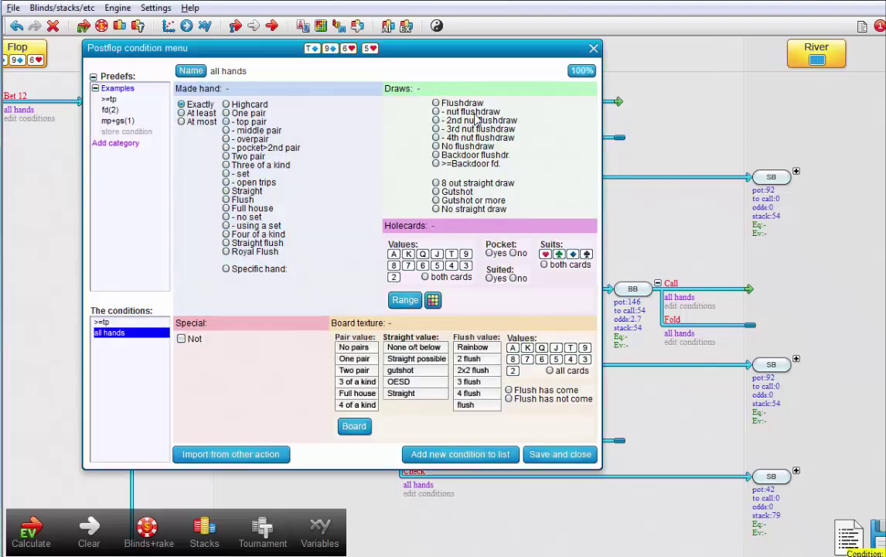
click(434, 103)
key(Return)
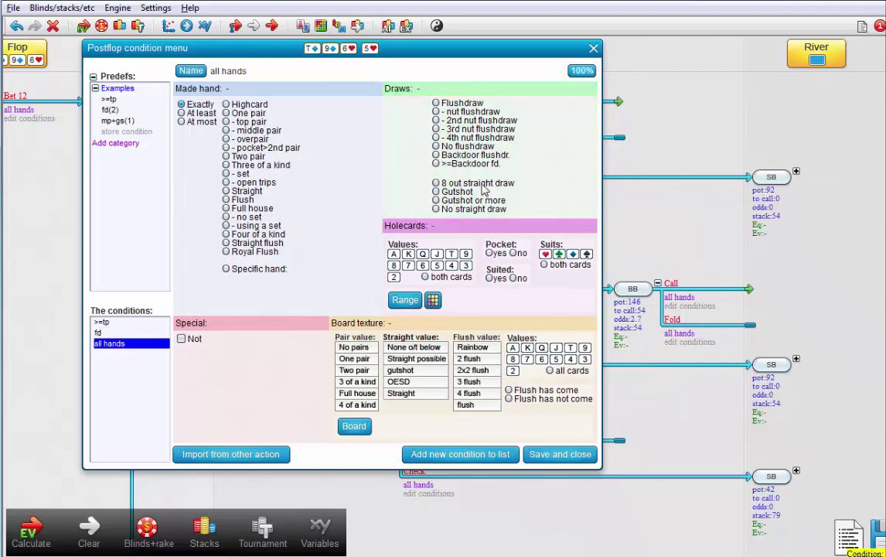
click(481, 184)
click(550, 454)
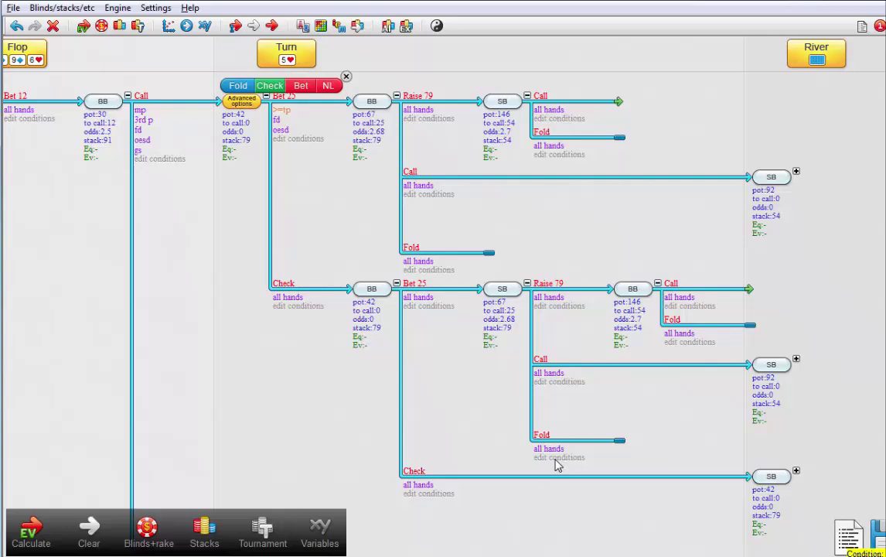
- Require two pair or better (>=2p) for BB's Raise 79
click(418, 118)
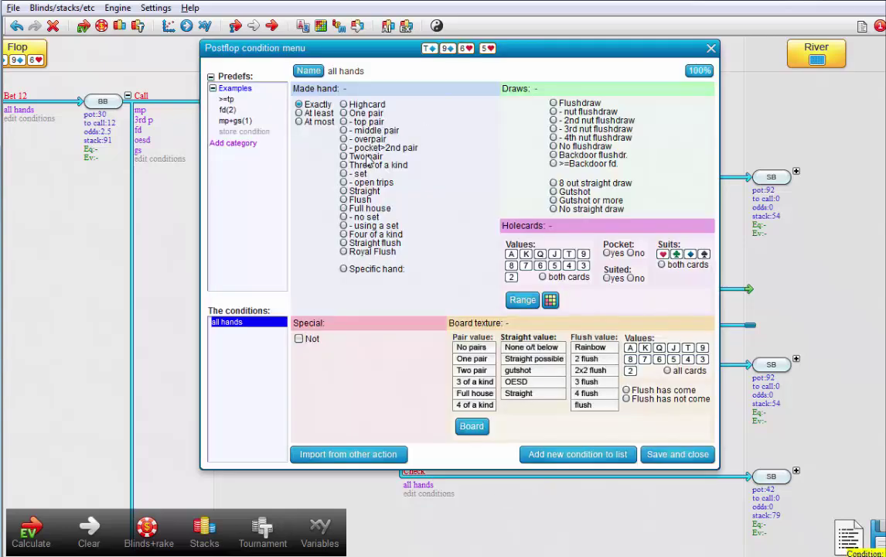
click(345, 156)
click(298, 113)
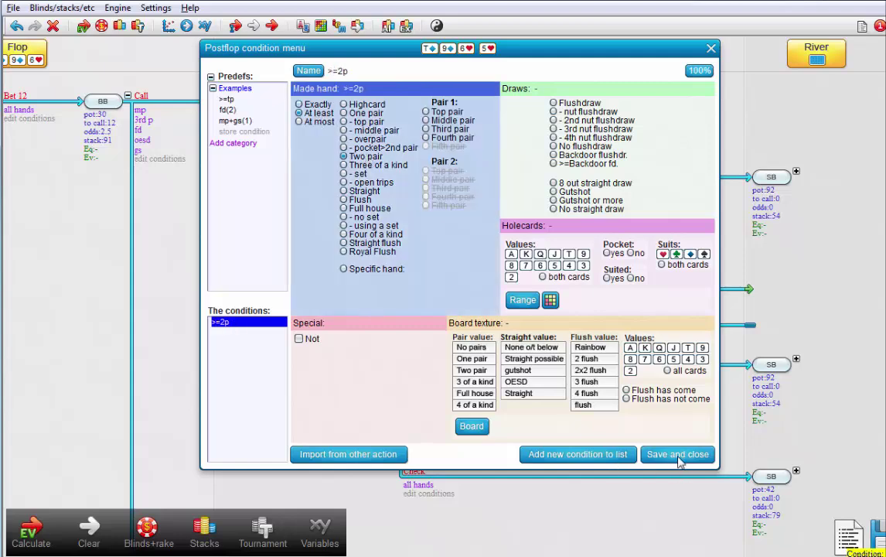
click(678, 455)
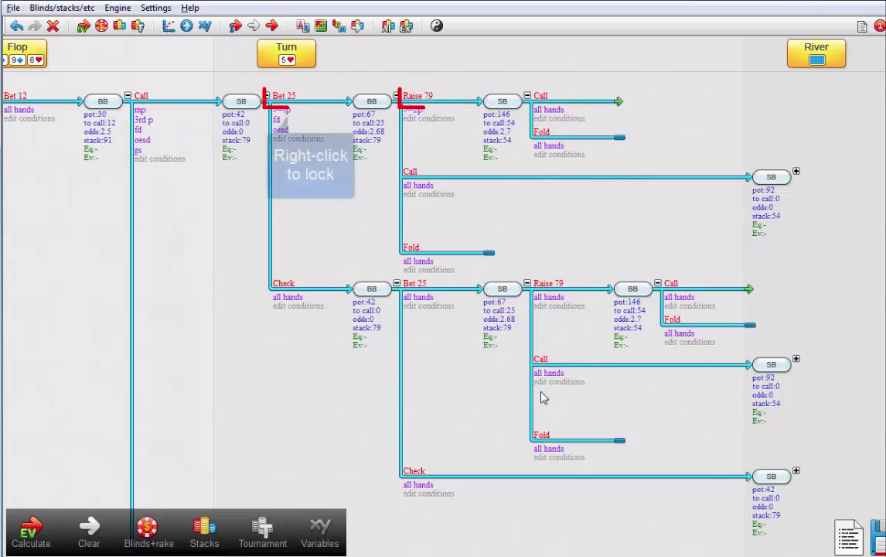
- Lock Raise 79 and solve the turn tree to equilibrium, keeping the solved custom ranges
mouse_move(285, 97)
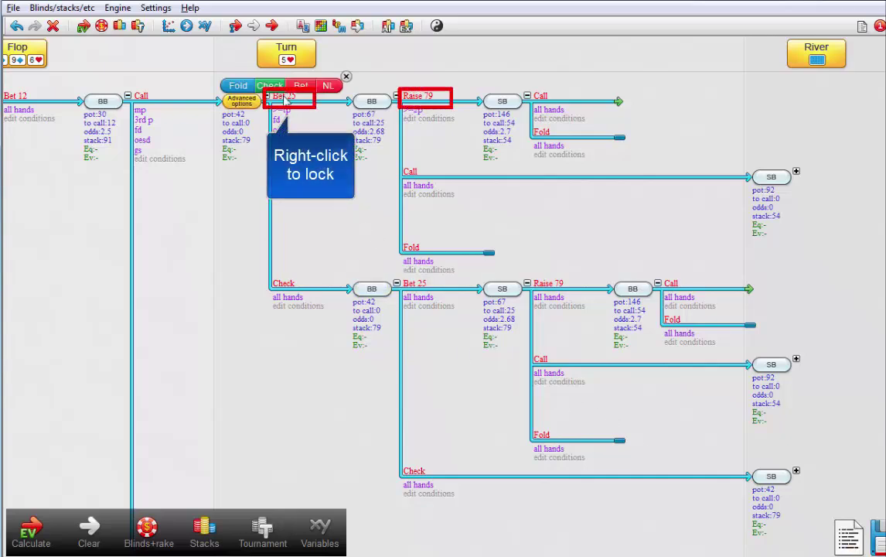
right_click(431, 101)
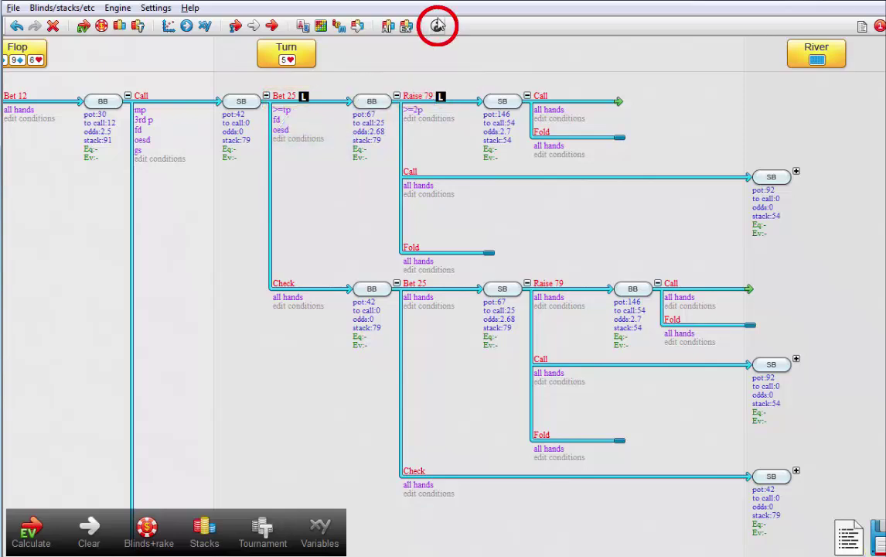
click(437, 25)
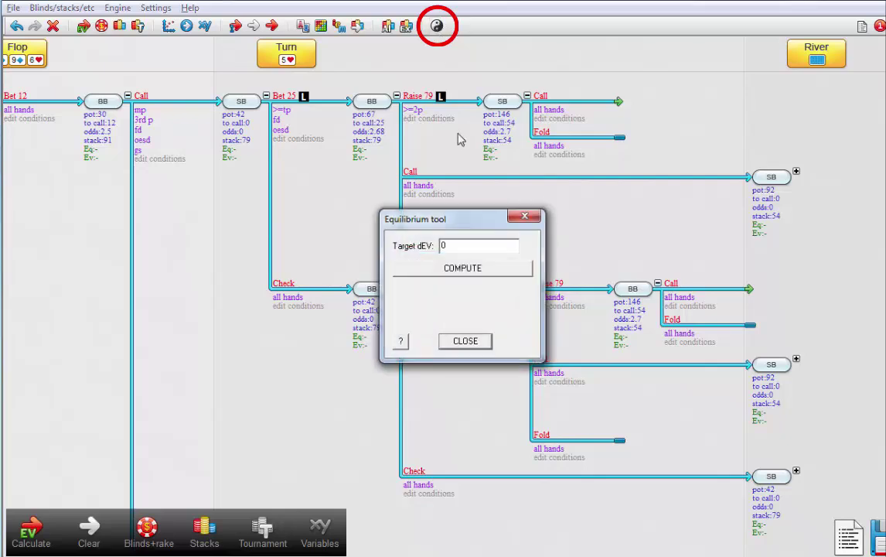
click(462, 269)
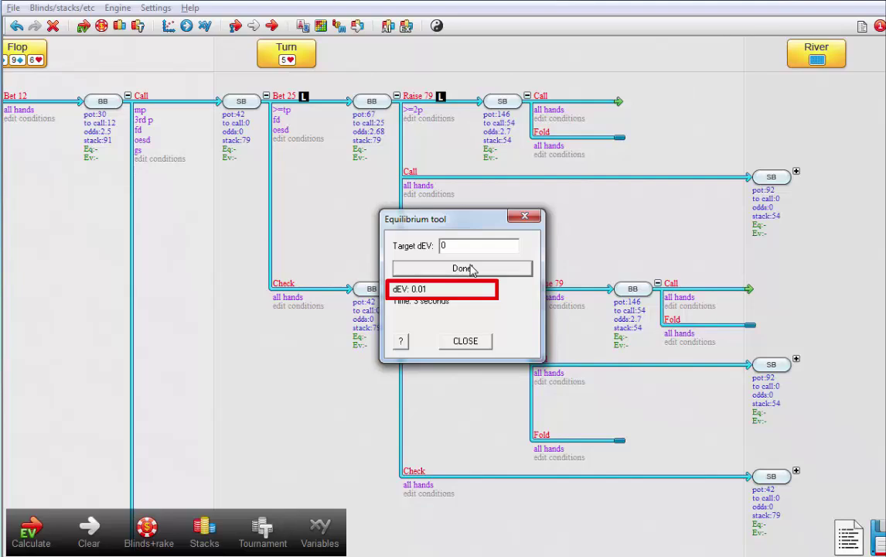
click(467, 341)
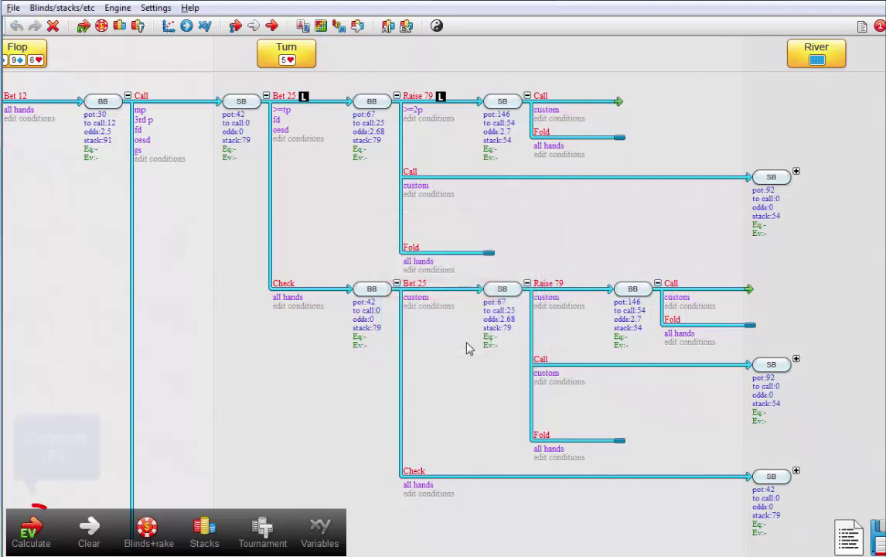
- Calculate the tree, giving Bet 25 at 43%, Check at 57% and SB turn EV 18.89
click(30, 530)
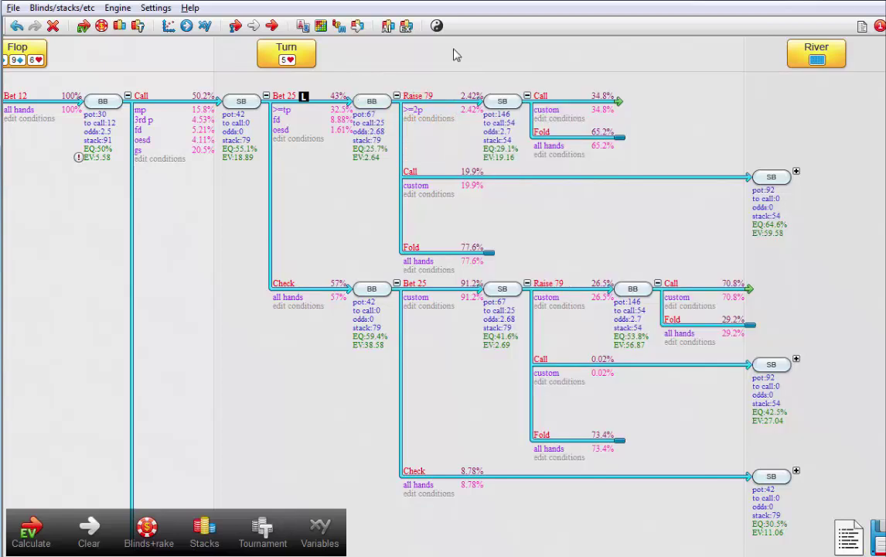
- Rerun the equilibrium solve, then recalculate frequencies, equity and EV across the tree
click(437, 26)
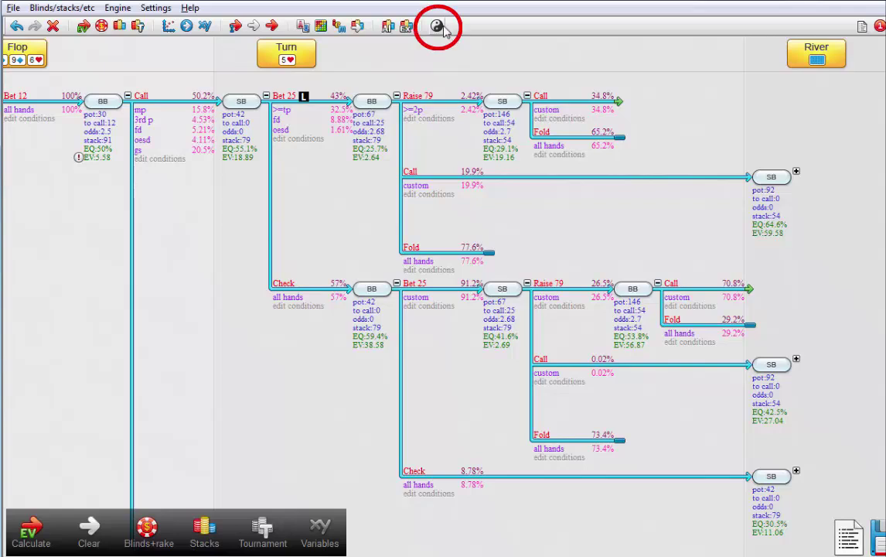
click(473, 270)
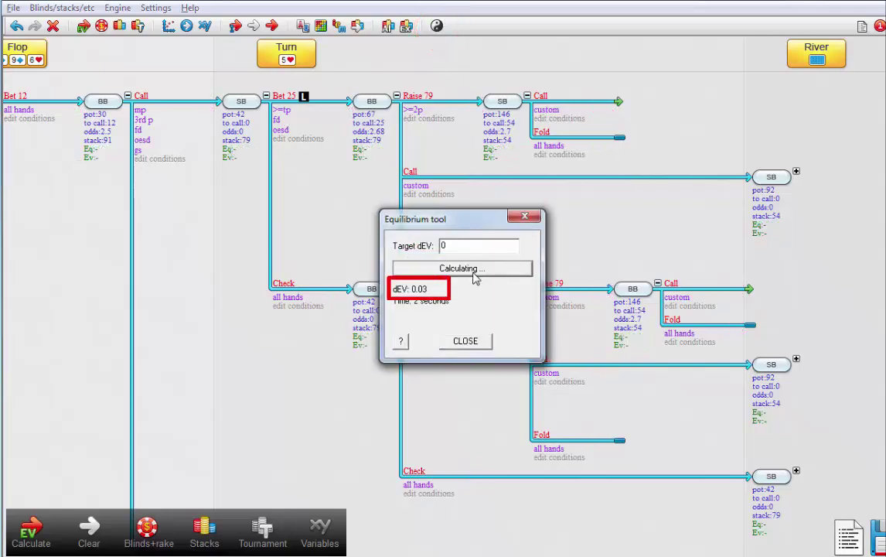
click(480, 341)
click(41, 527)
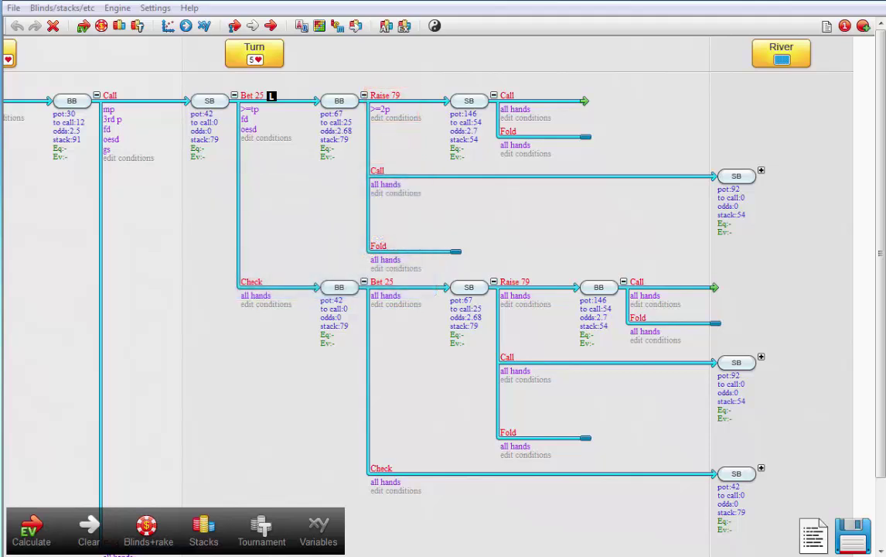
- Change Raise 79's condition to gutshot draws (gs)
click(380, 109)
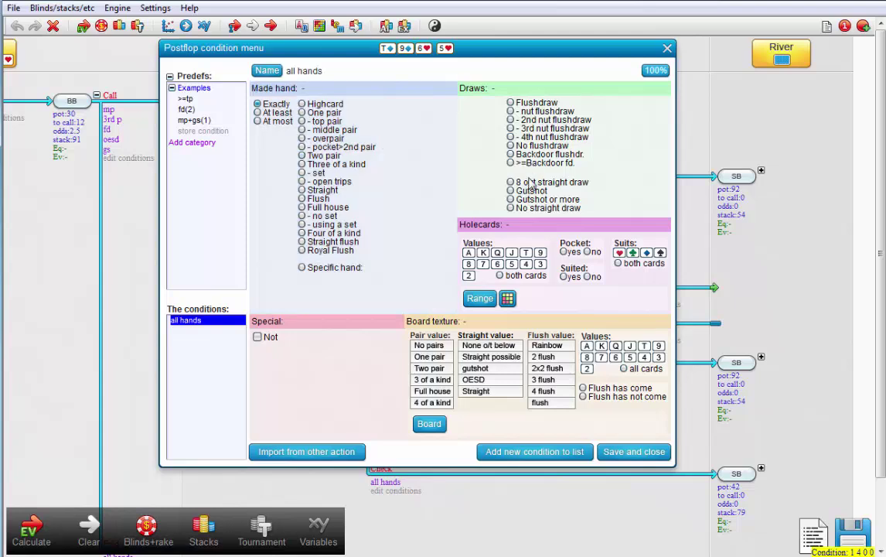
click(510, 190)
click(635, 452)
click(365, 100)
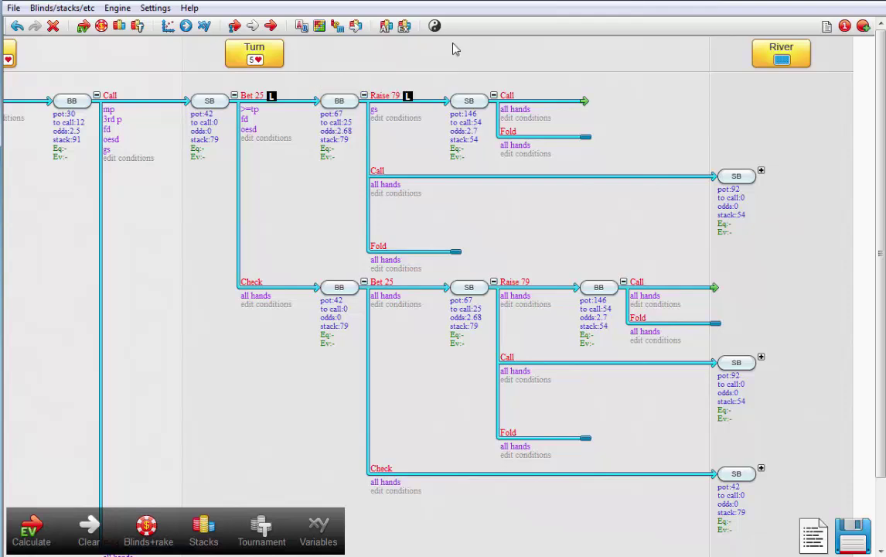
- Add a second all hands condition below gs on Raise 79 and keep it when asked
mouse_move(405, 93)
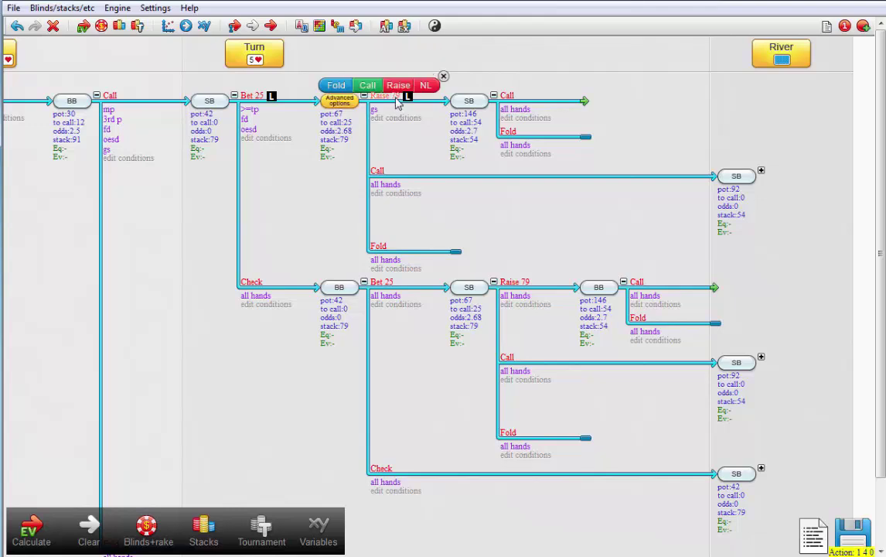
click(390, 115)
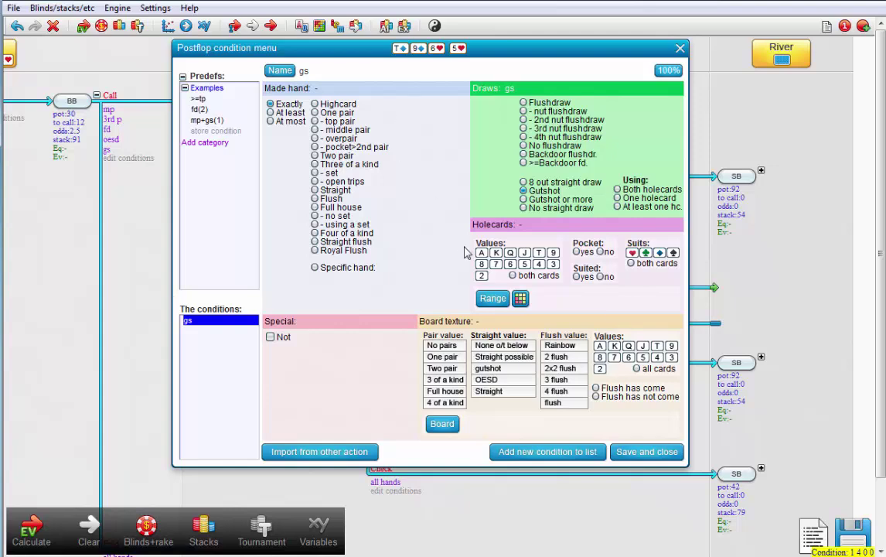
click(546, 455)
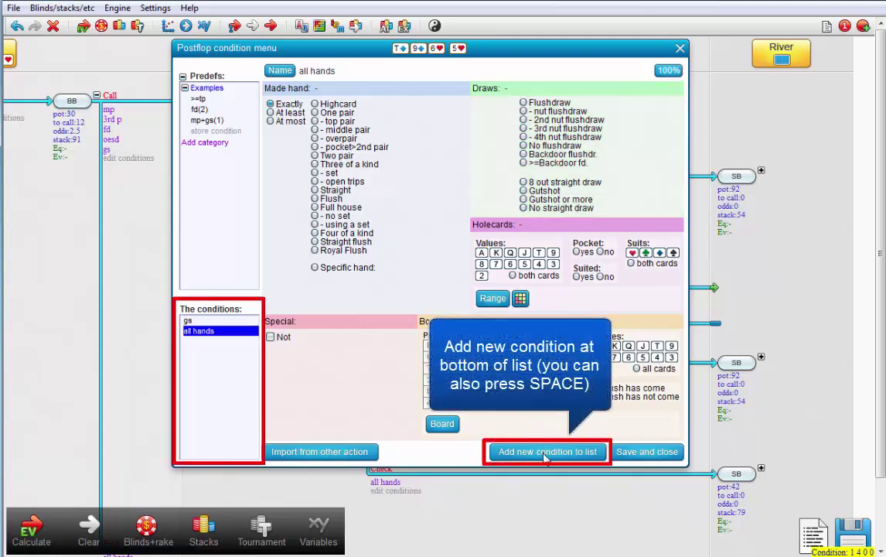
click(640, 456)
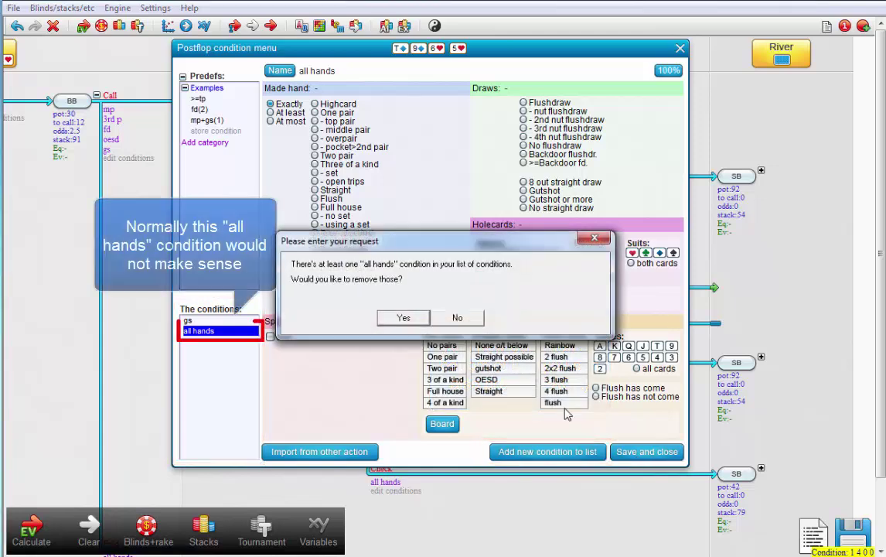
click(410, 318)
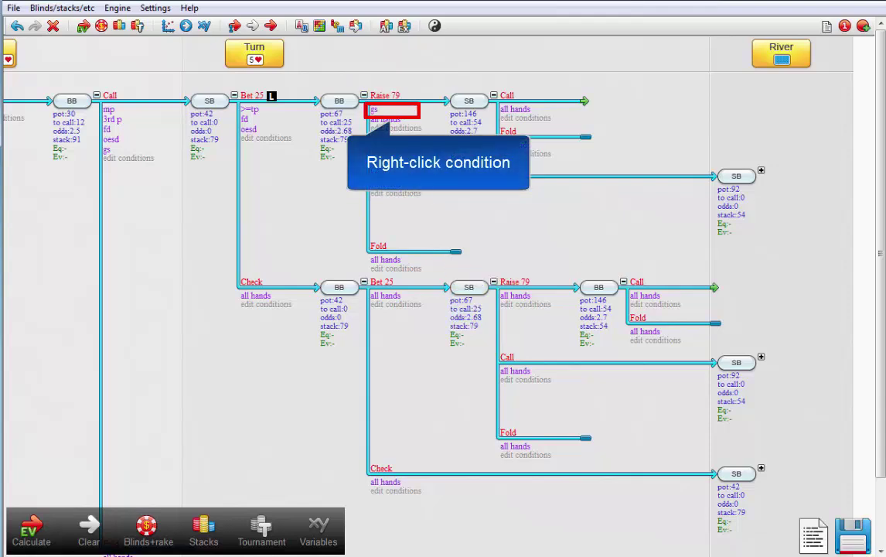
- Lock the gs condition's weight under Raise 79 and start the equilibrium solve
right_click(376, 112)
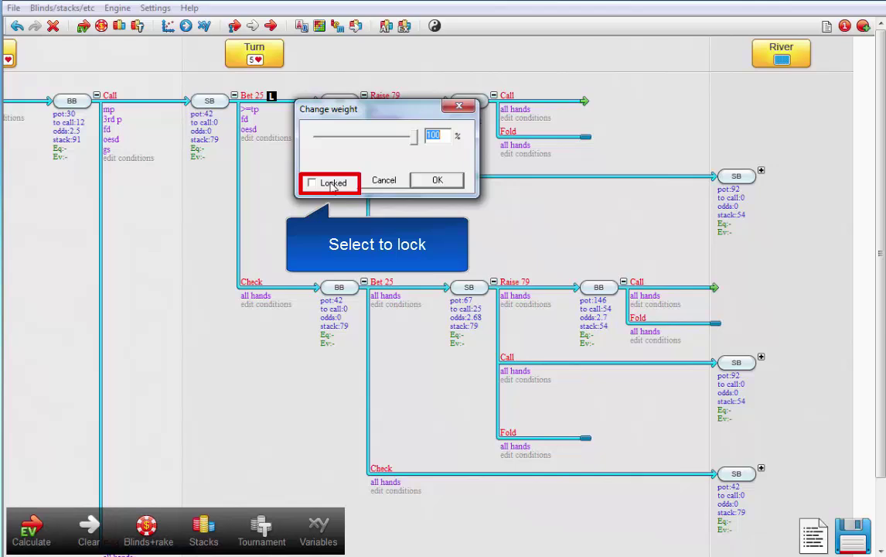
click(333, 183)
click(441, 180)
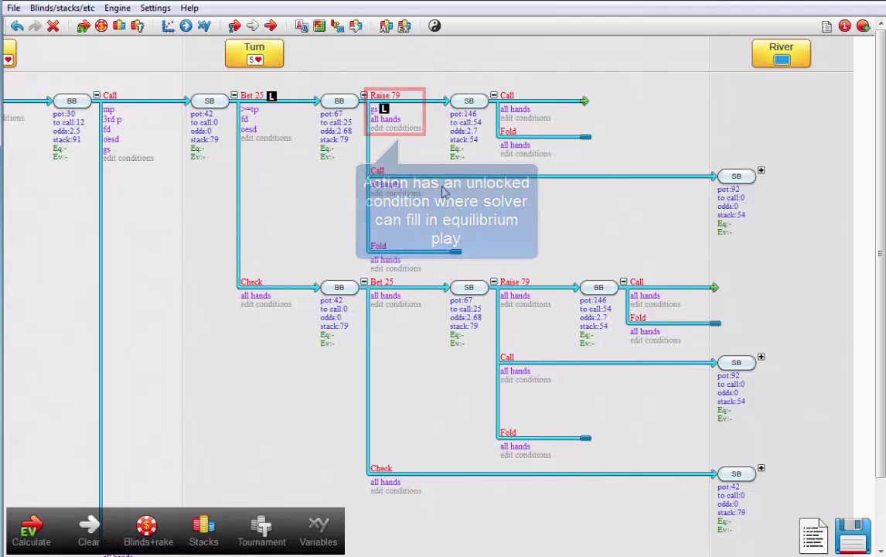
click(436, 26)
click(452, 266)
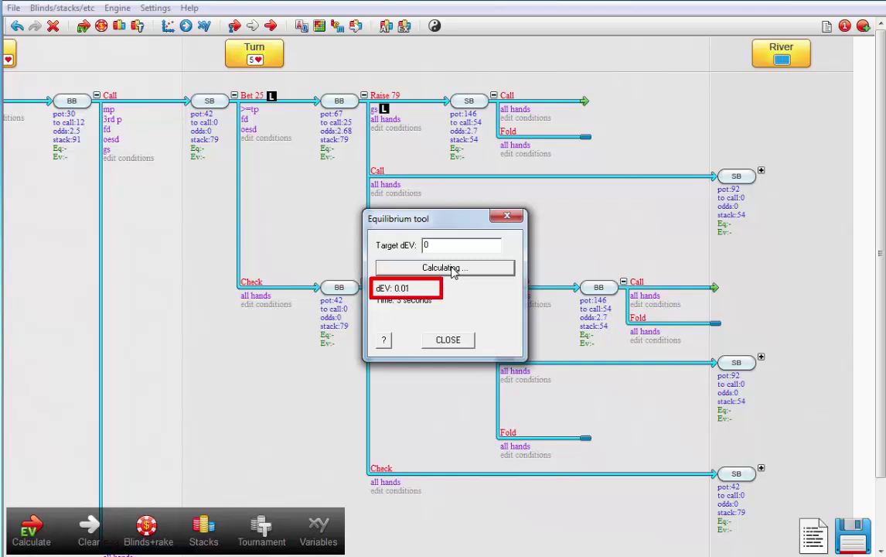
- Close the converged solver and recalculate, giving Bet 25 39.3% and Check 60.7%
click(456, 343)
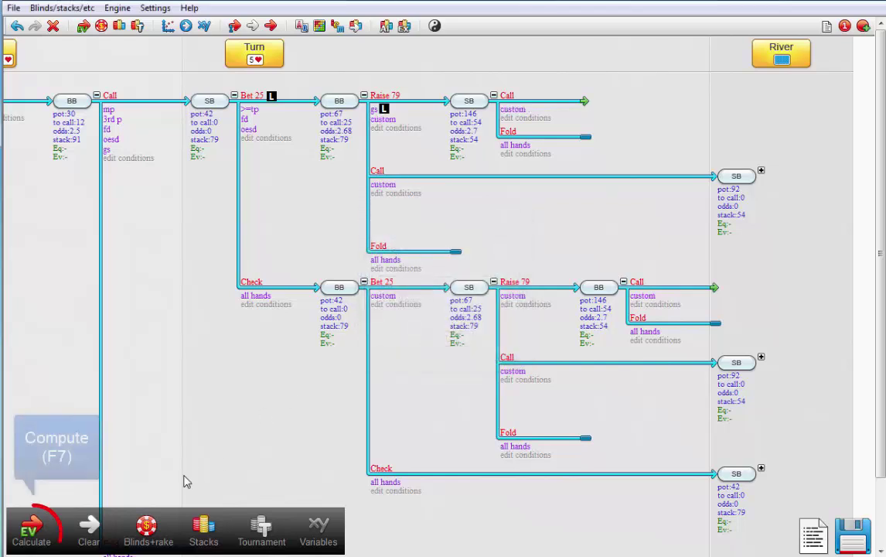
click(28, 528)
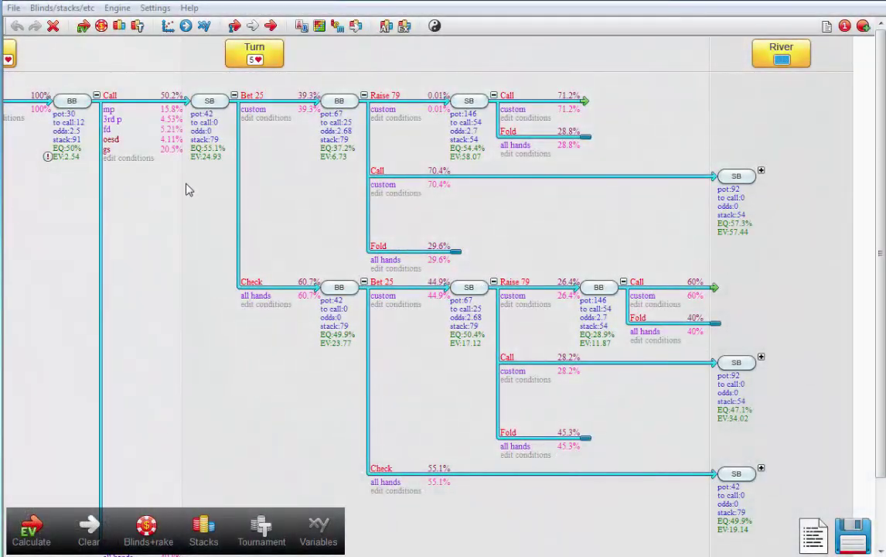
- Show Bet 25's weighted combo list with Alt+W, filtered to AA and AJs through JJ
mouse_move(262, 114)
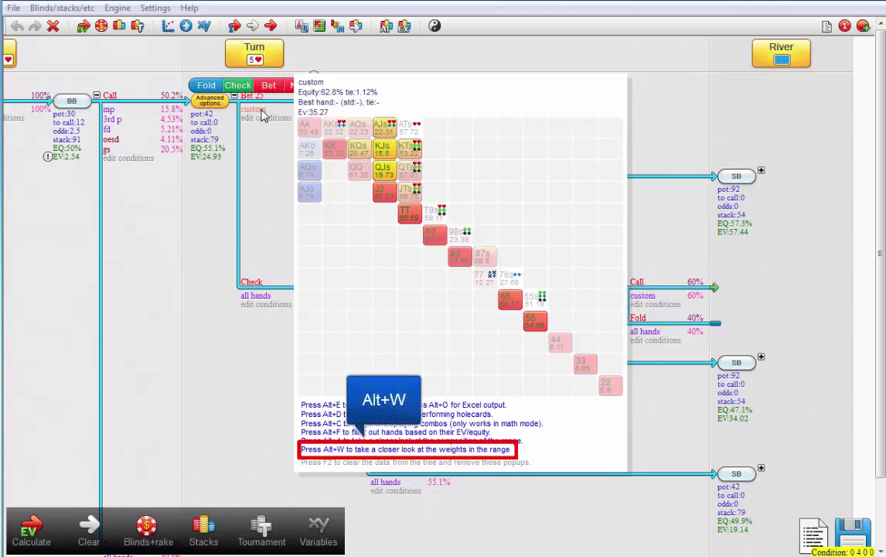
key(alt+w)
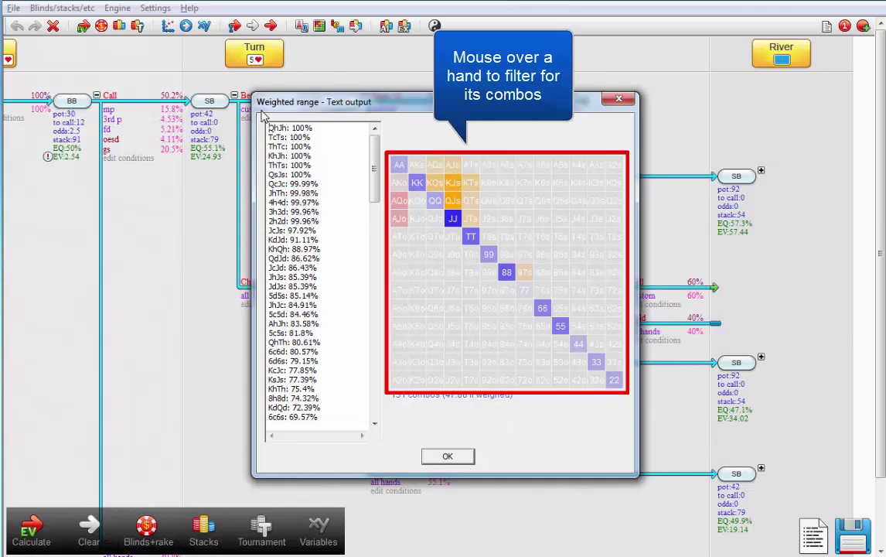
mouse_move(403, 166)
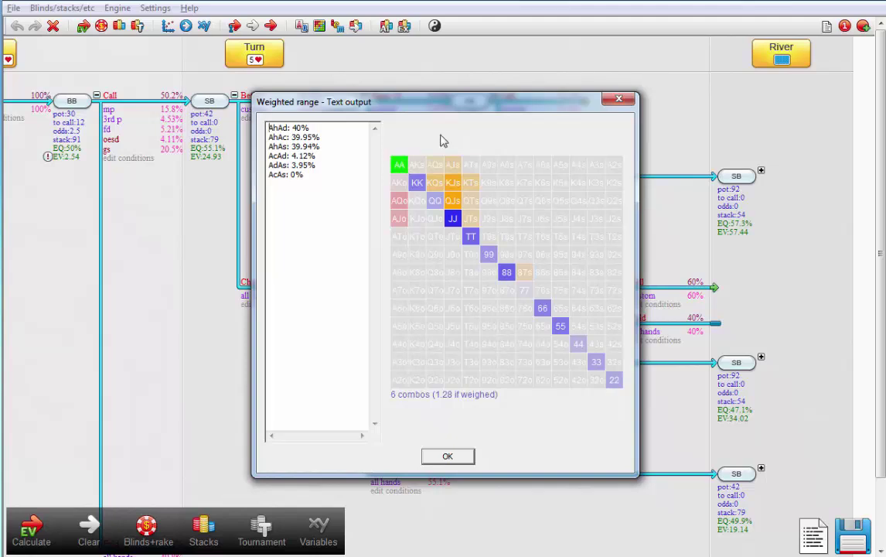
mouse_move(455, 171)
mouse_move(455, 170)
mouse_down()
mouse_move(451, 218)
mouse_move(470, 233)
mouse_up()
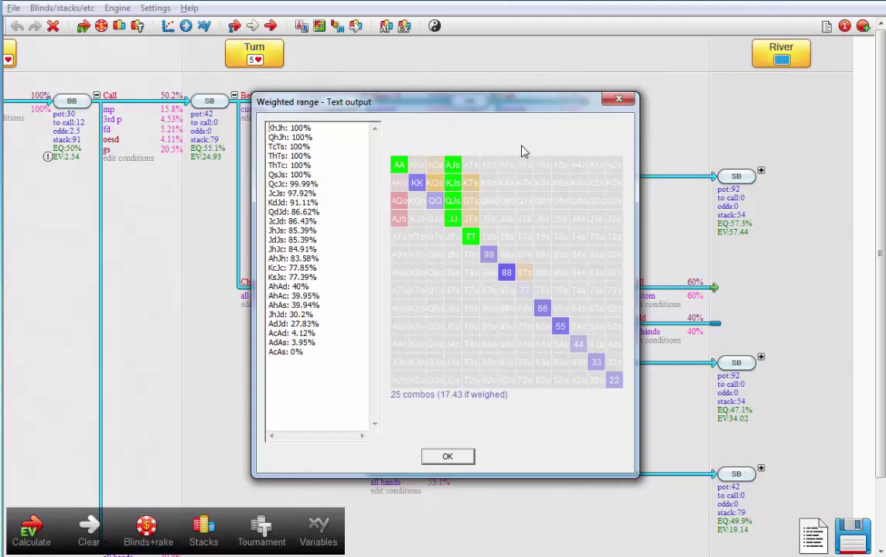